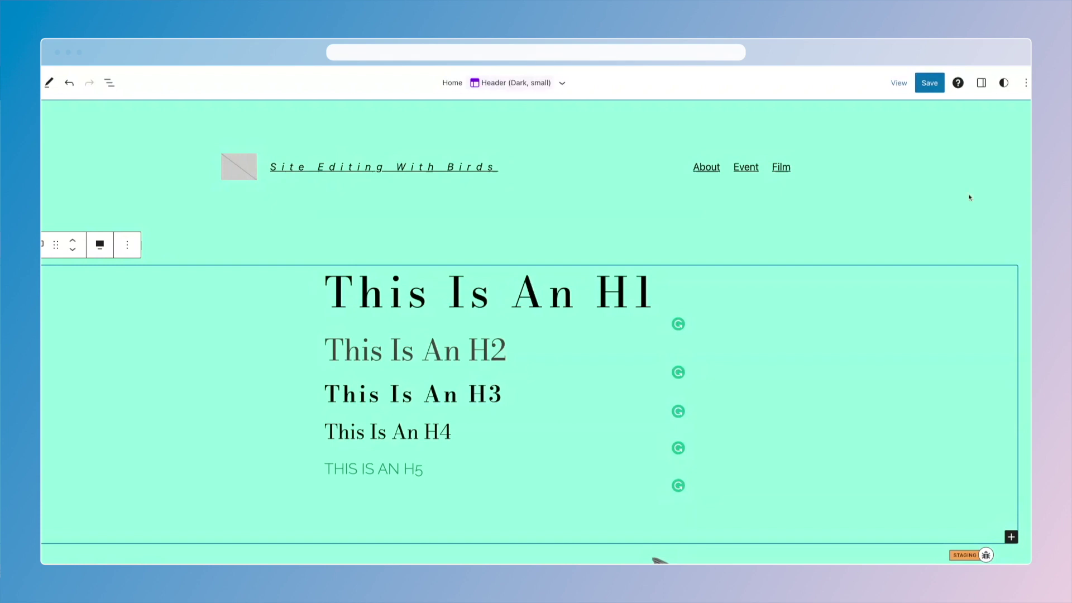
- Open the global heading typography settings (Bodoni Moda, Semi Bold, line height 1.6)
click(1003, 82)
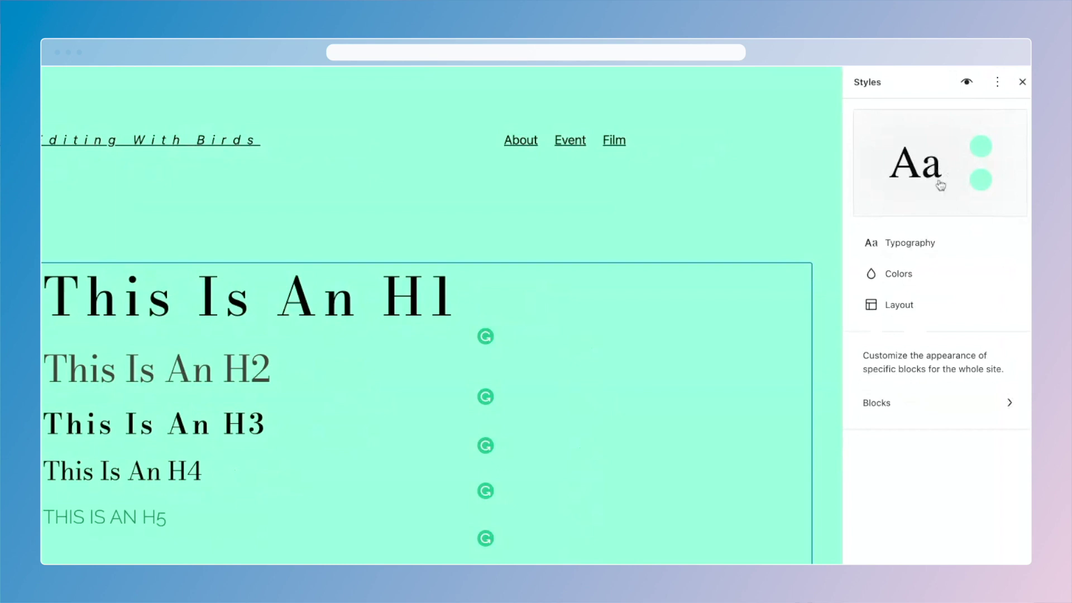
click(926, 239)
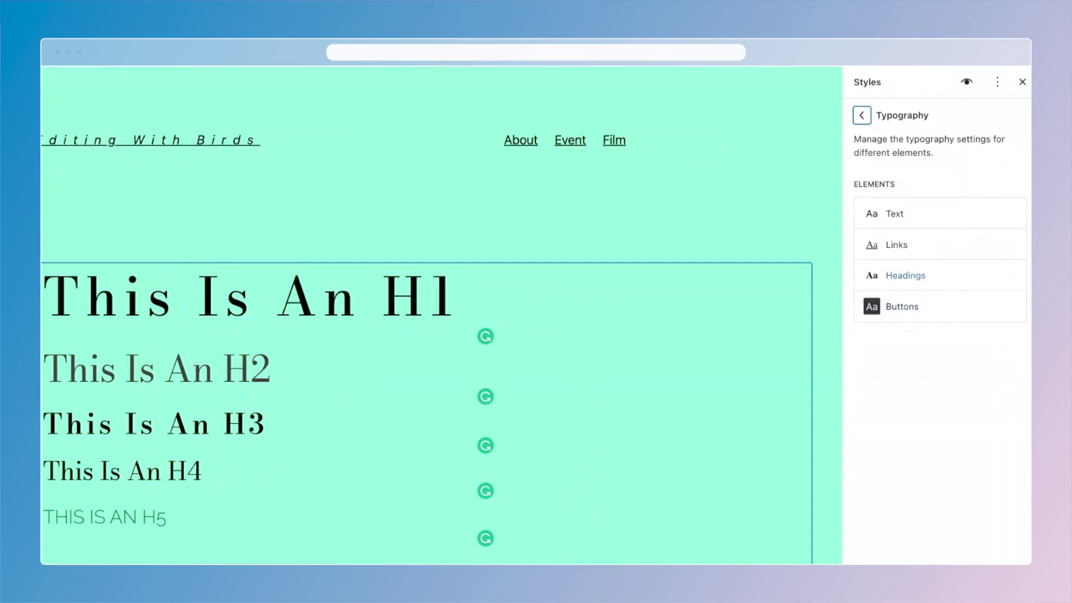
click(905, 275)
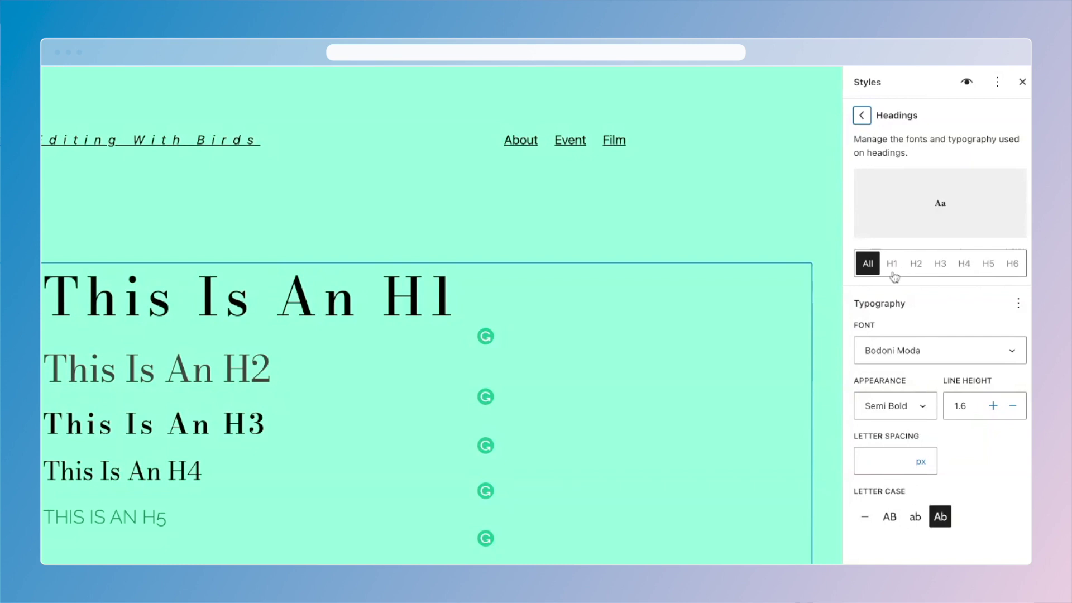
- Change the H1 heading weight from Medium to Light and select its 10 px letter spacing
click(892, 270)
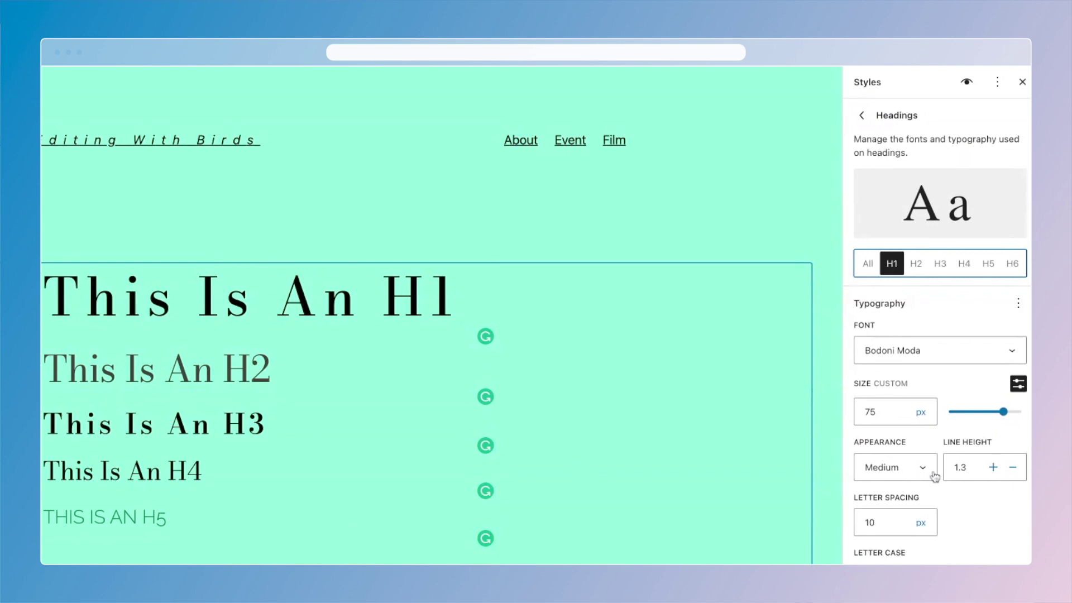
click(914, 475)
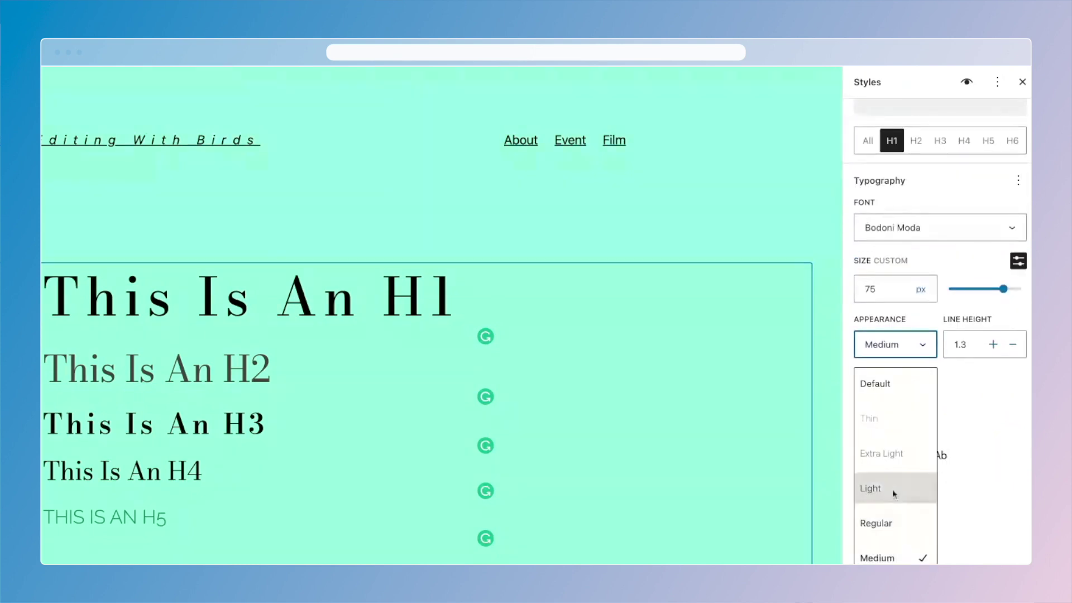
click(892, 489)
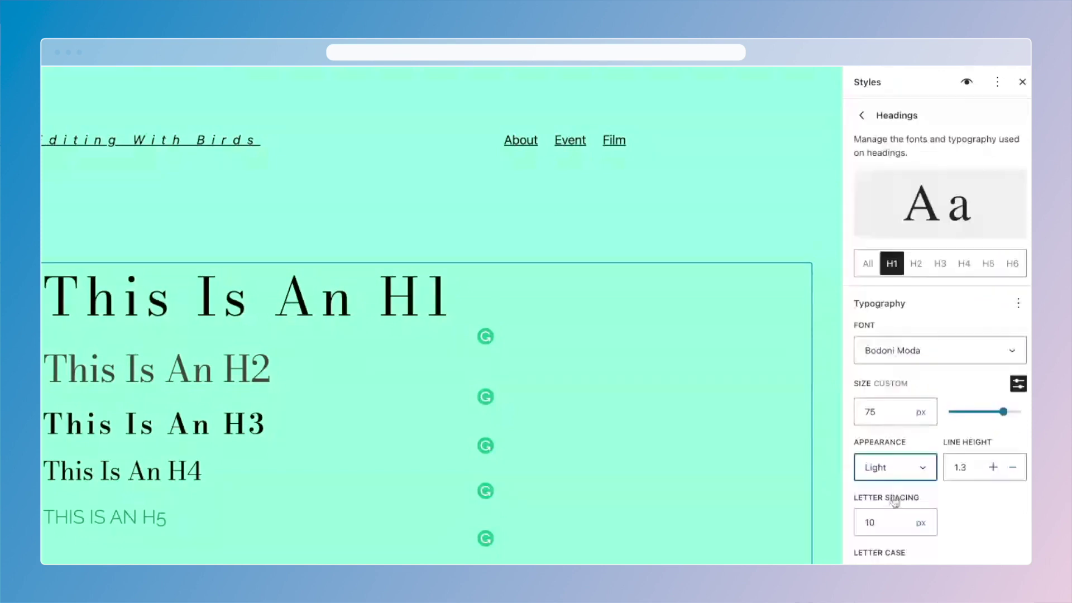
double_click(885, 521)
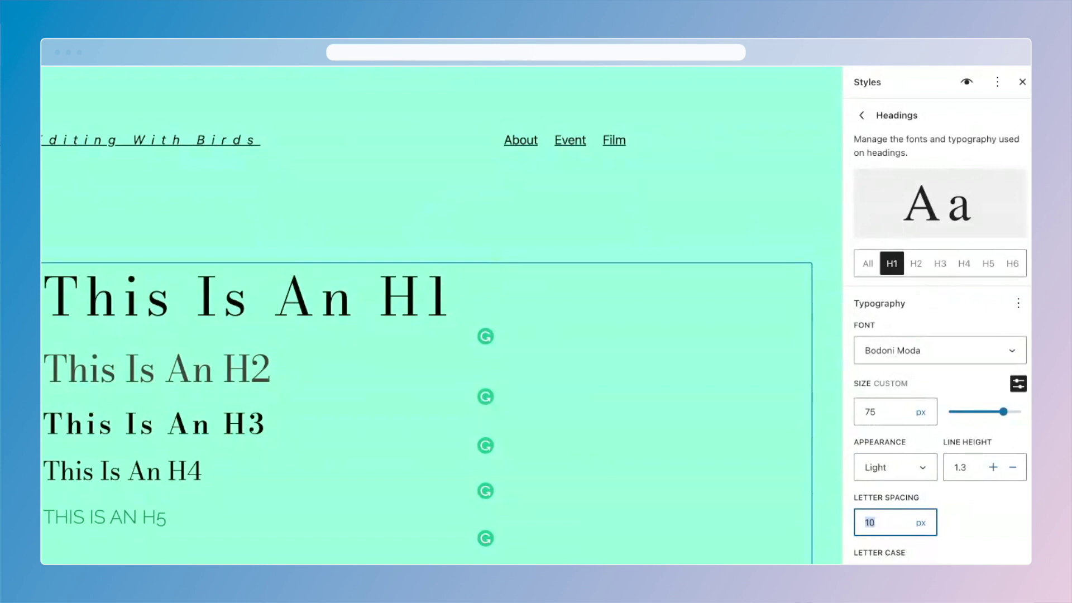
click(965, 356)
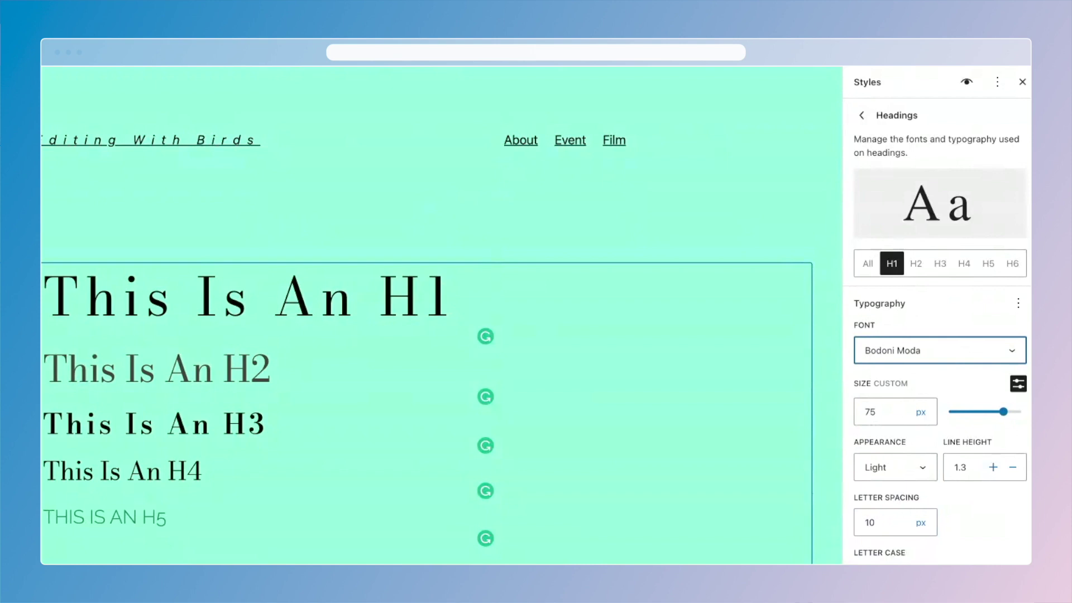
- Try Albert Sans for H1, set the weight to Medium, then restore Bodoni Moda
key(Up)
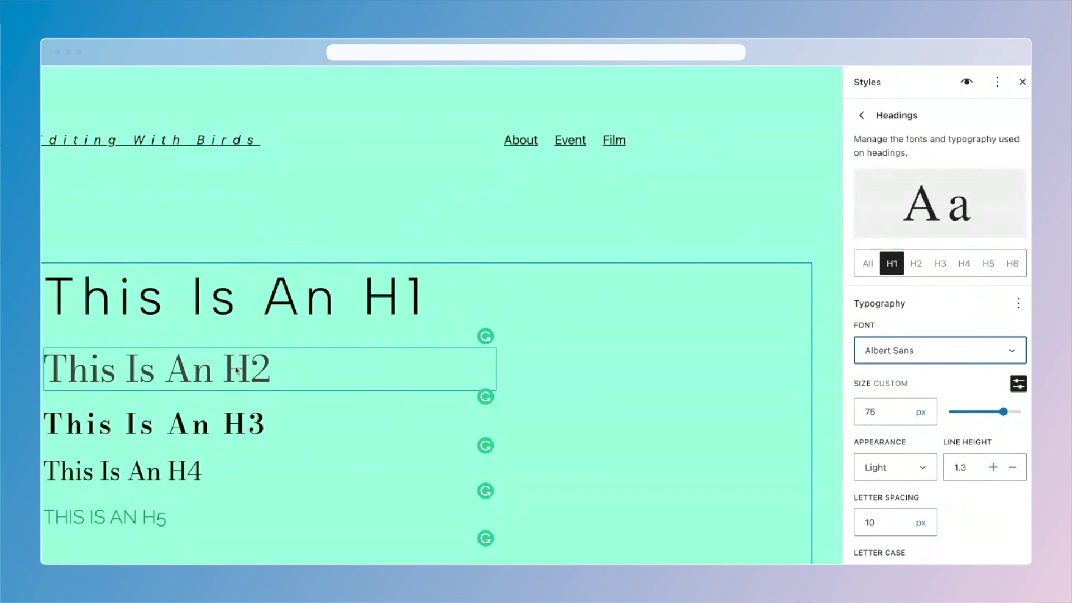
click(916, 468)
click(888, 558)
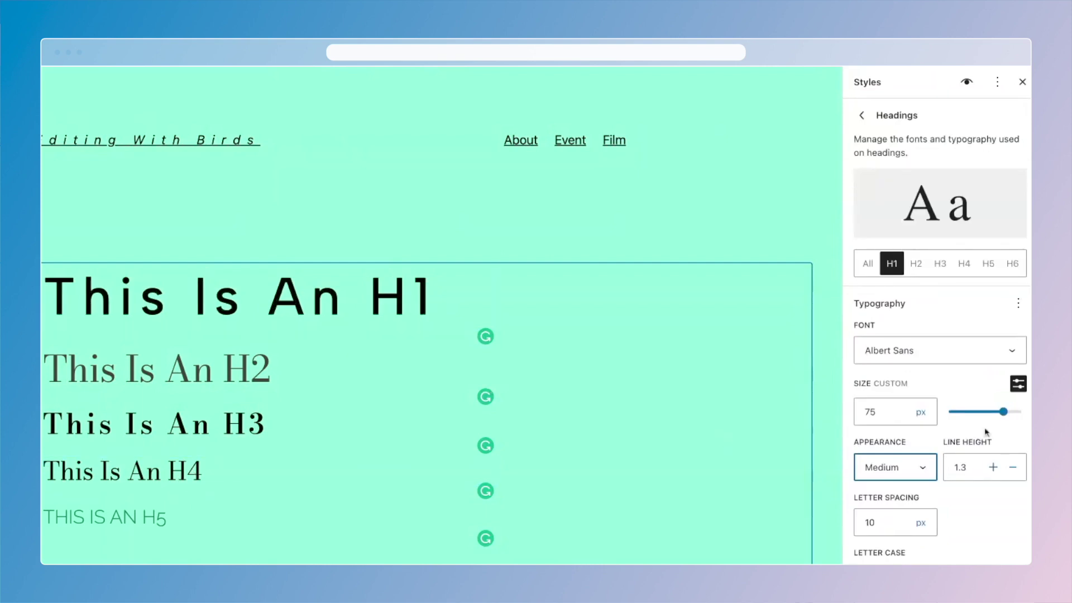
click(929, 349)
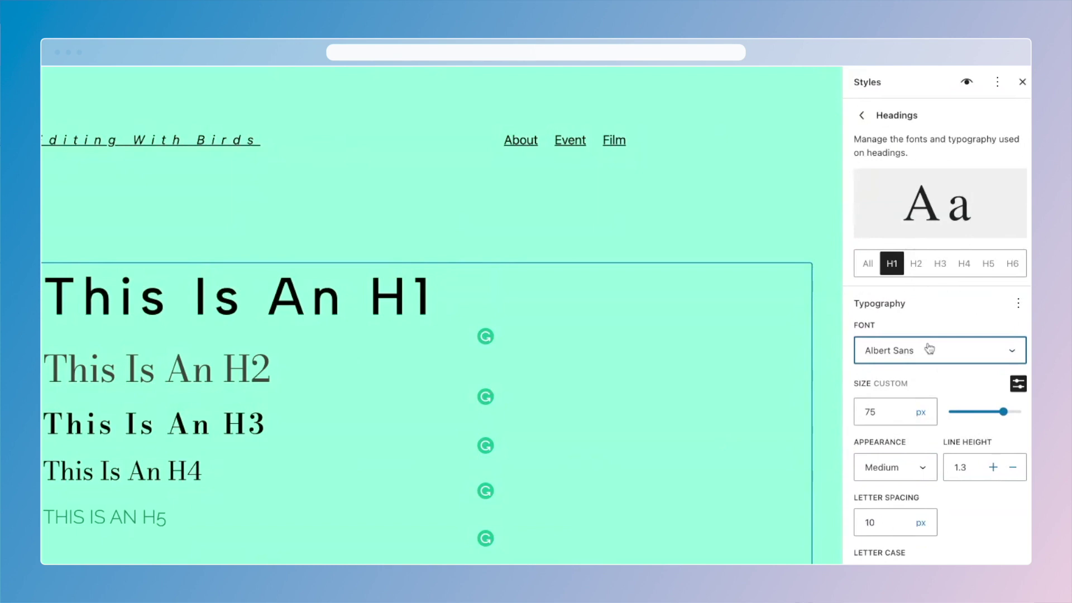
key(Down)
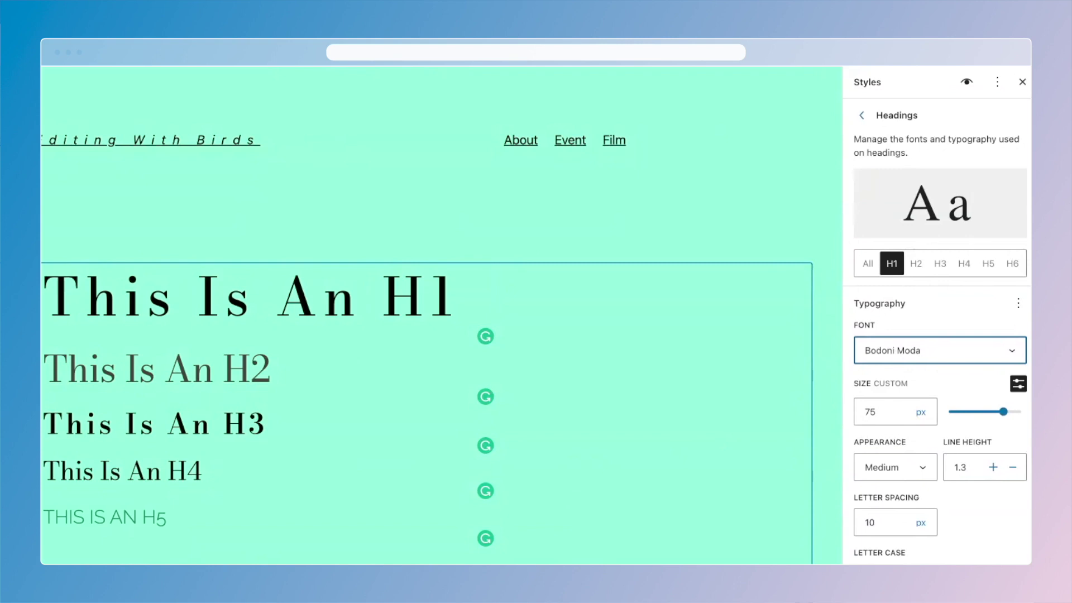
- Go to the colour settings for H3 headings
click(861, 115)
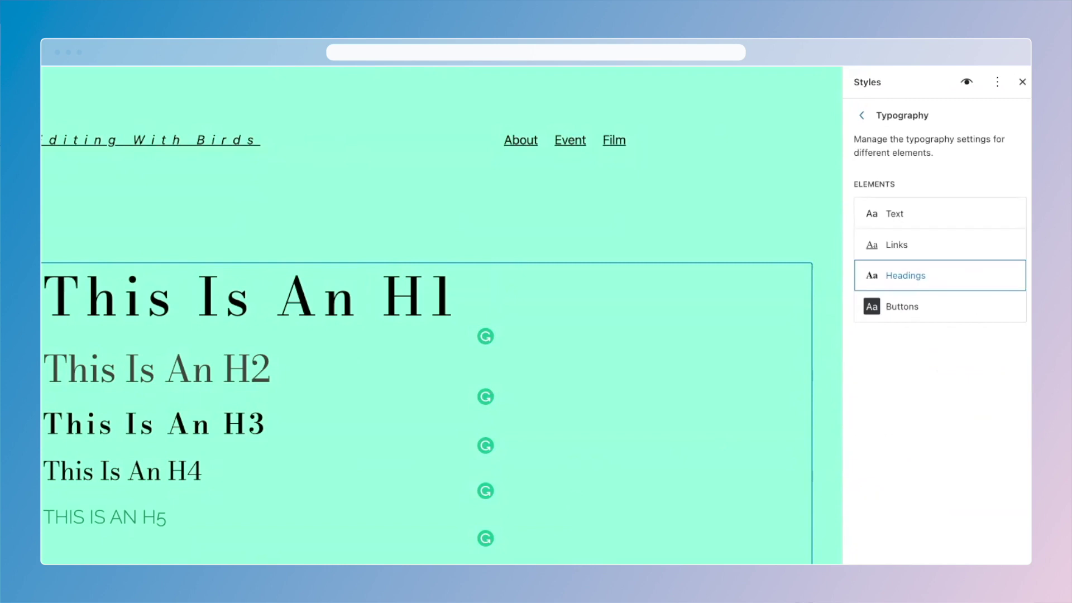
click(920, 283)
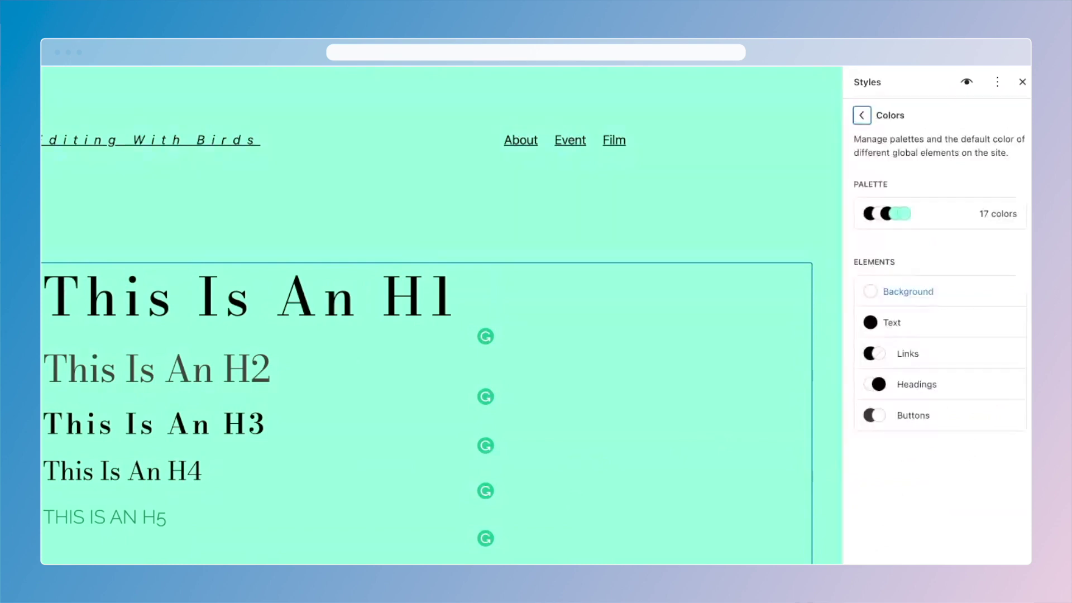
click(928, 383)
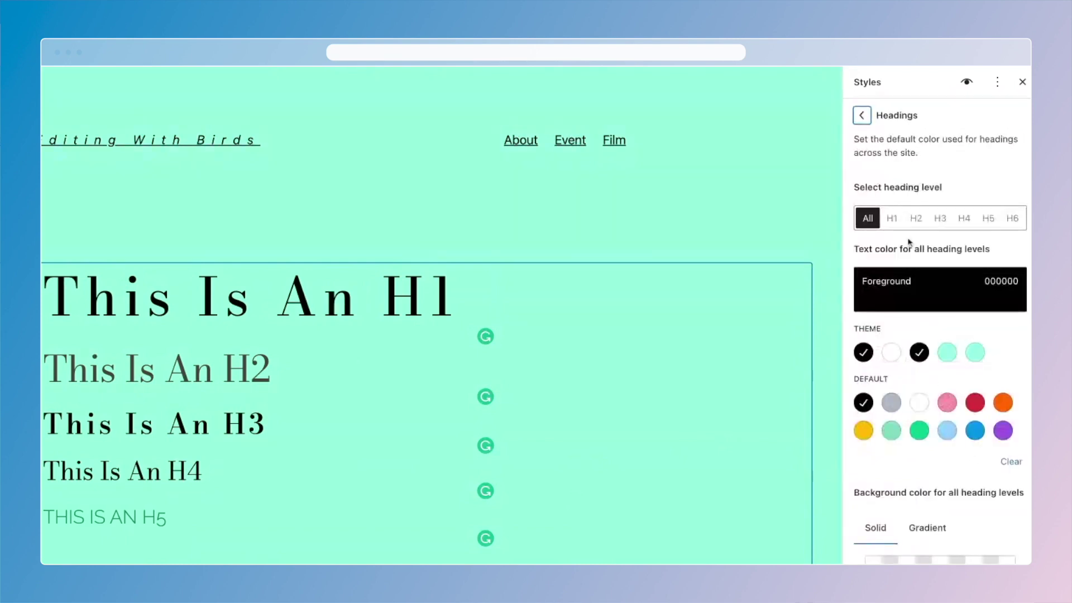
click(941, 219)
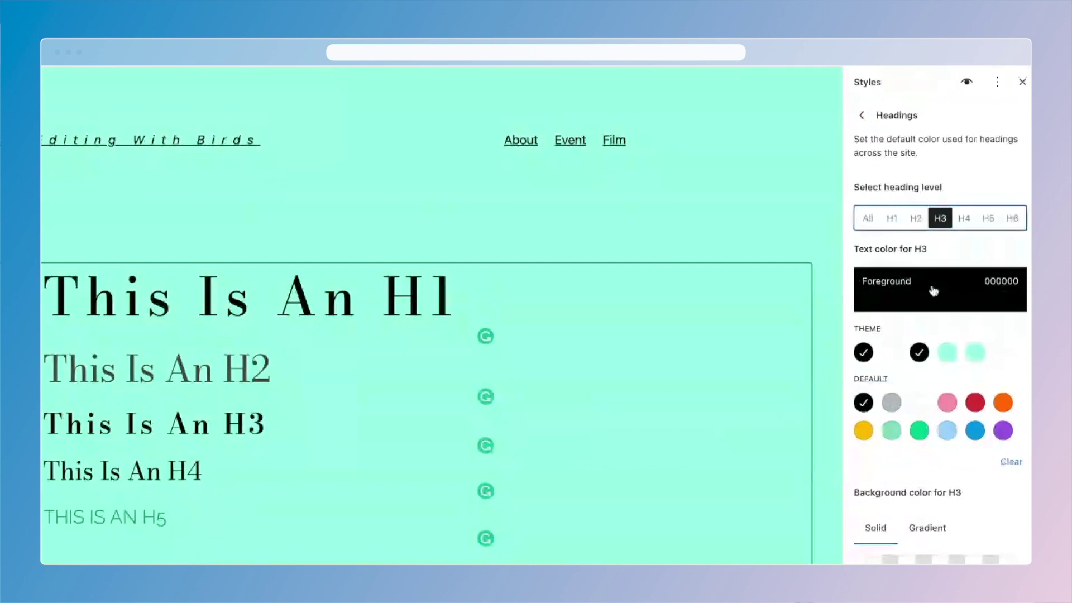
- Set the H3 text colour to grey 595657 after trying red, purple and pink hues
click(964, 290)
drag(804, 311, 828, 269)
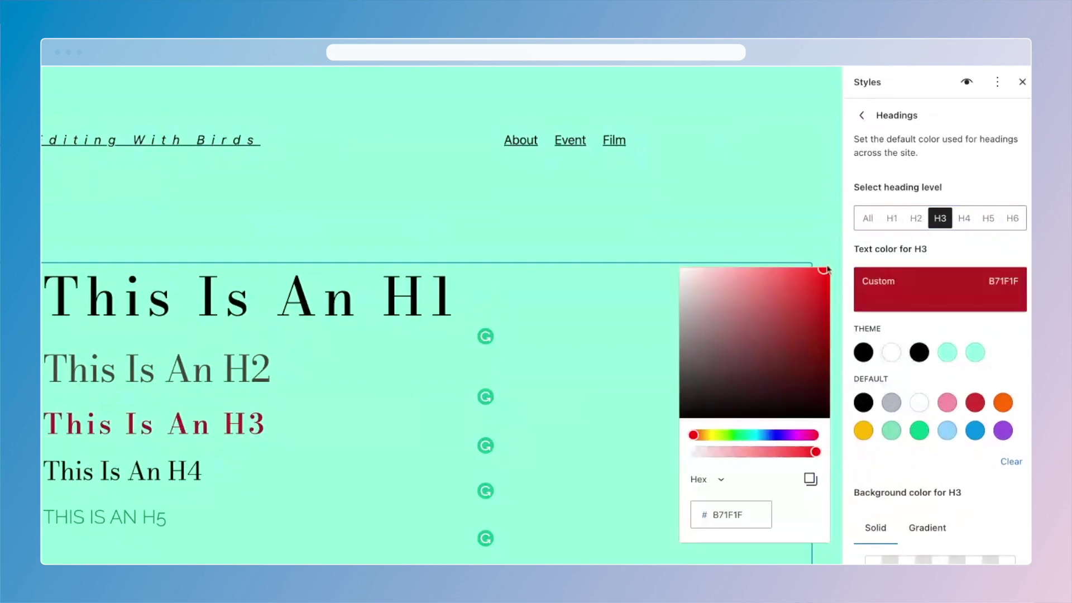
click(789, 437)
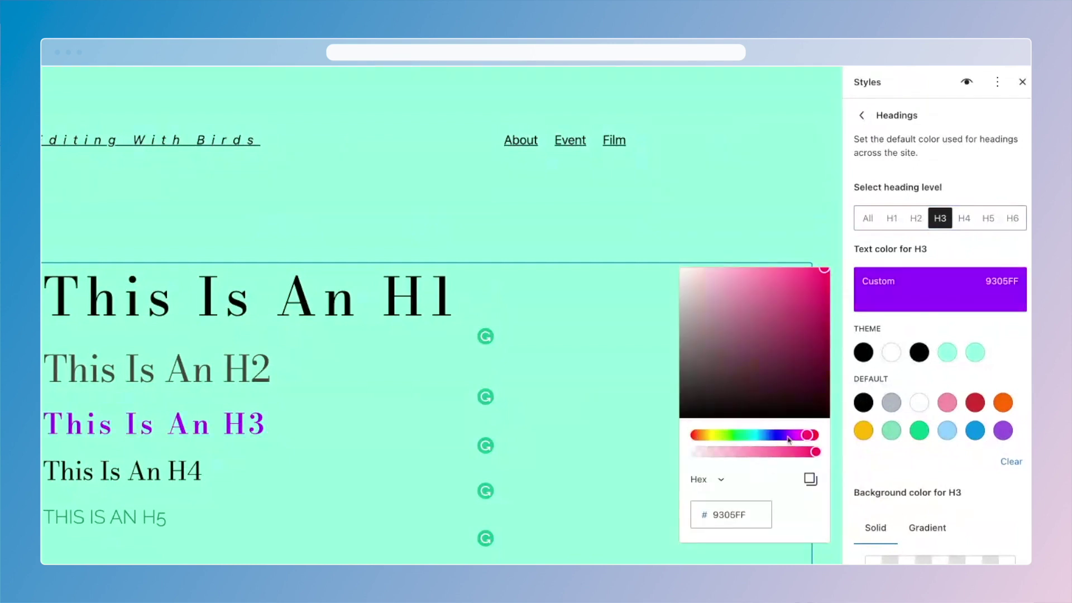
drag(789, 439, 804, 439)
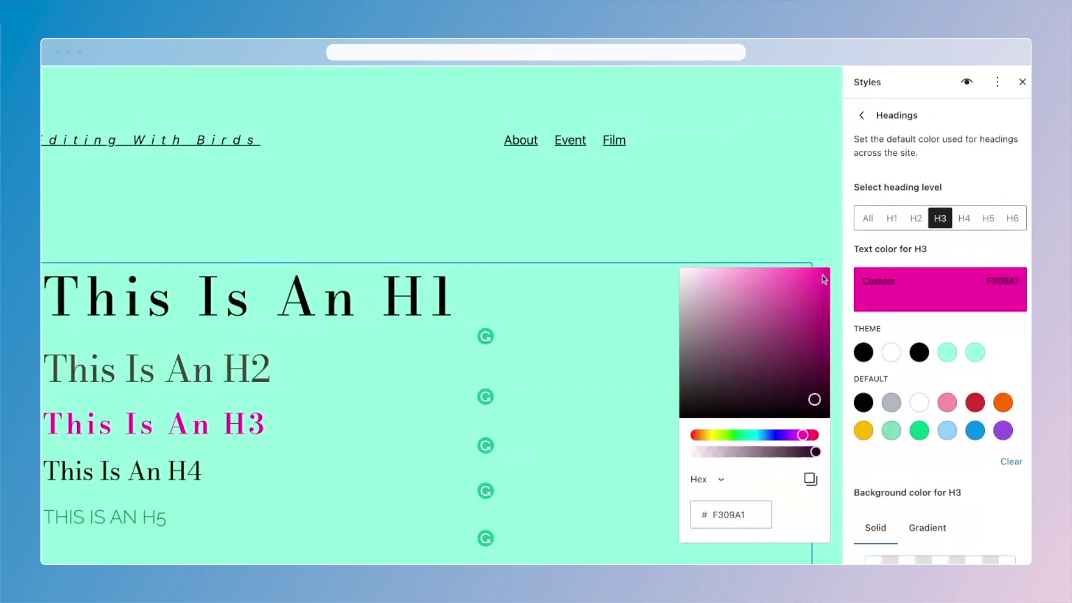
text(210316)
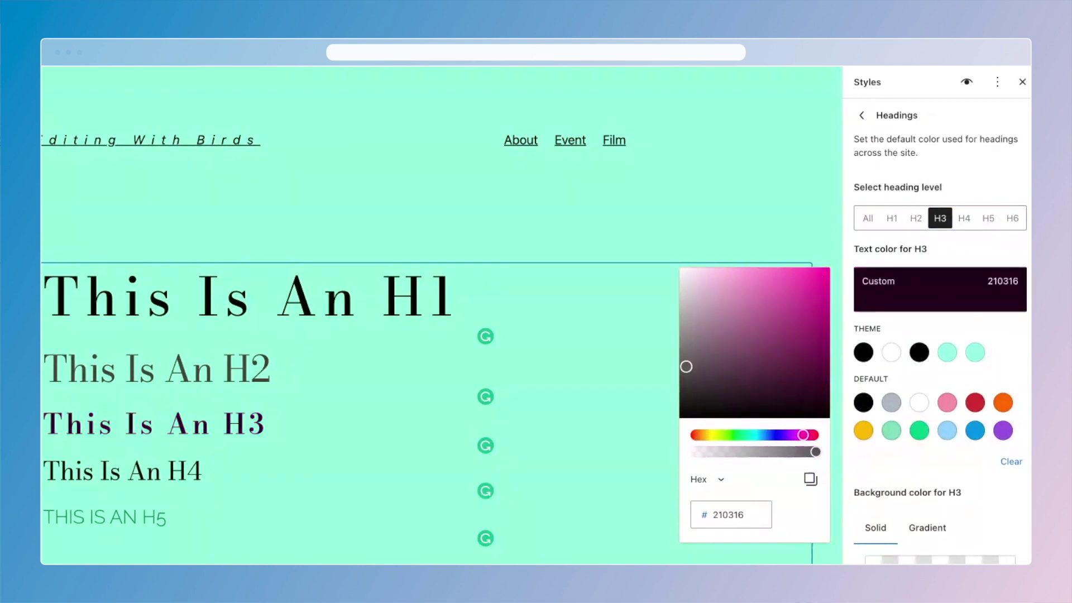
text(595657)
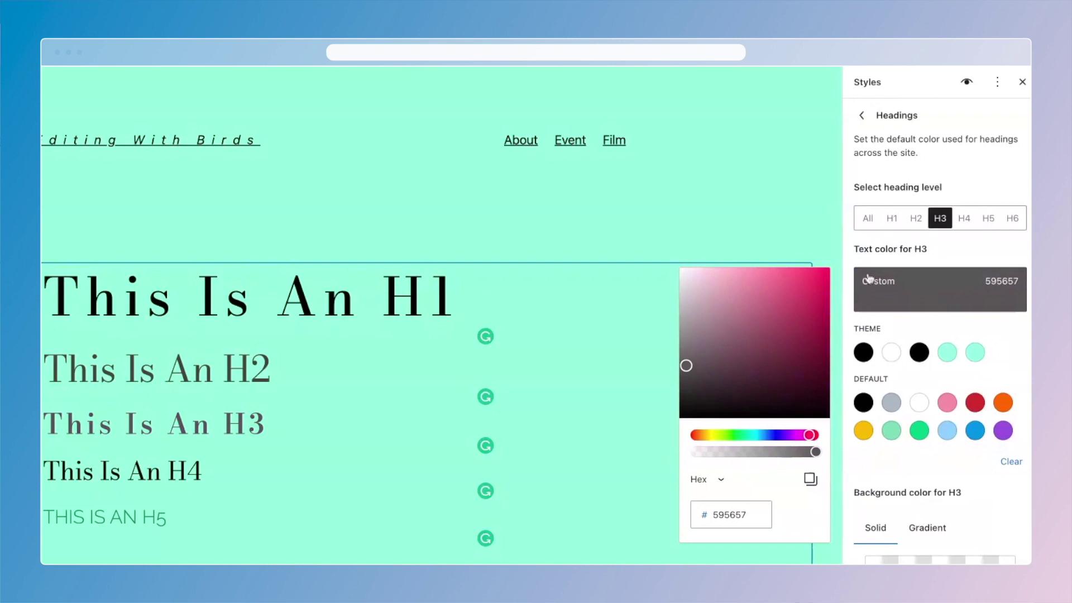
click(874, 278)
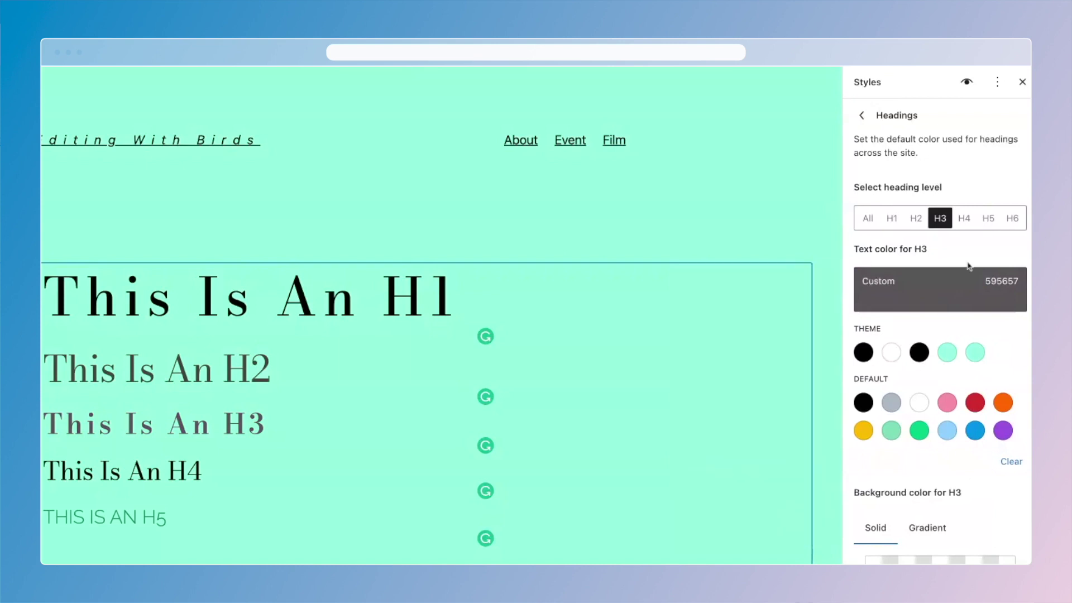
- Give H3 headings a white background
scroll(950, 455, down, 3)
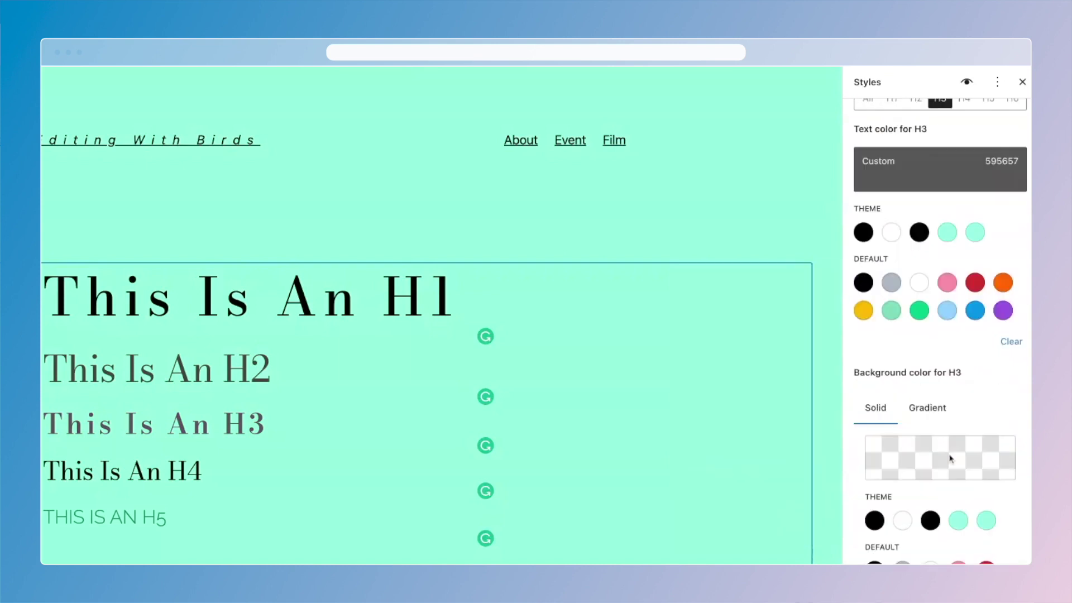
scroll(951, 459, down, 1)
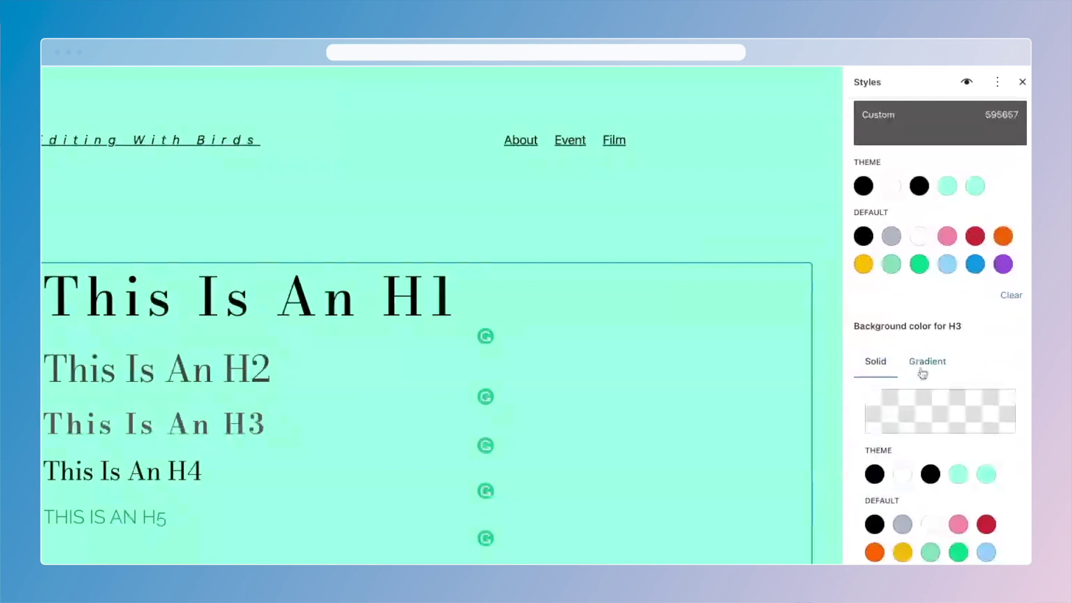
click(902, 474)
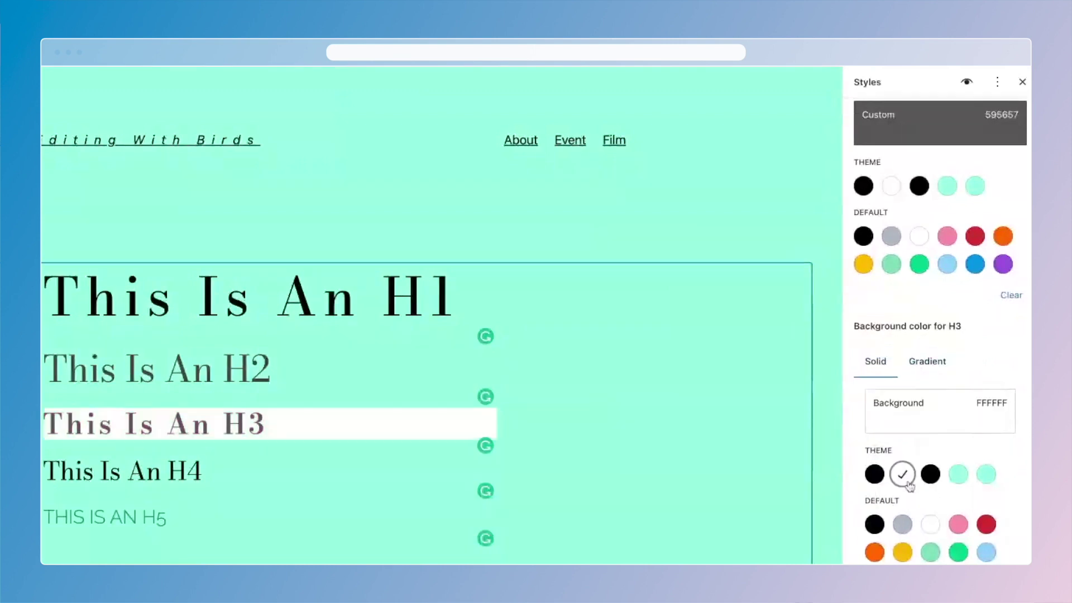
- Try theme, pink-orange and grey gradients behind H3, then close the Styles panel
click(939, 366)
click(925, 527)
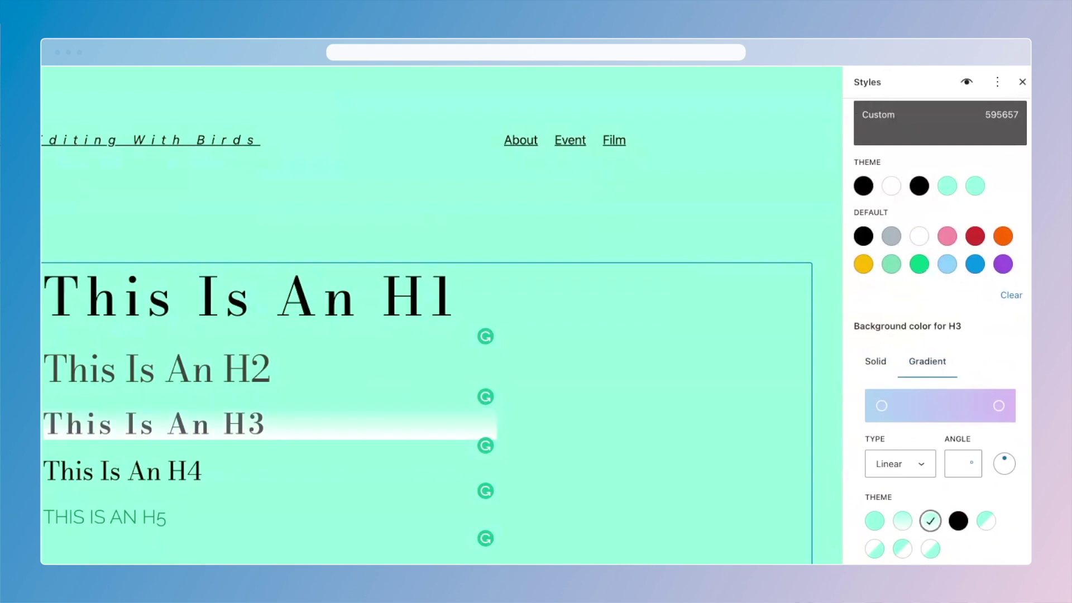
click(976, 545)
click(976, 545)
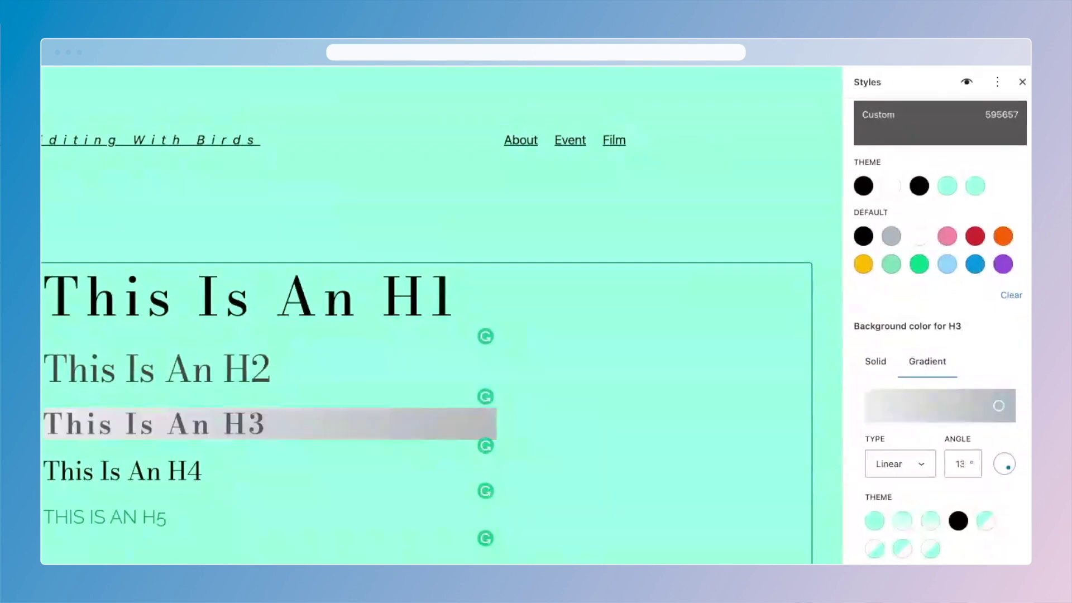
scroll(938, 329, down, 2)
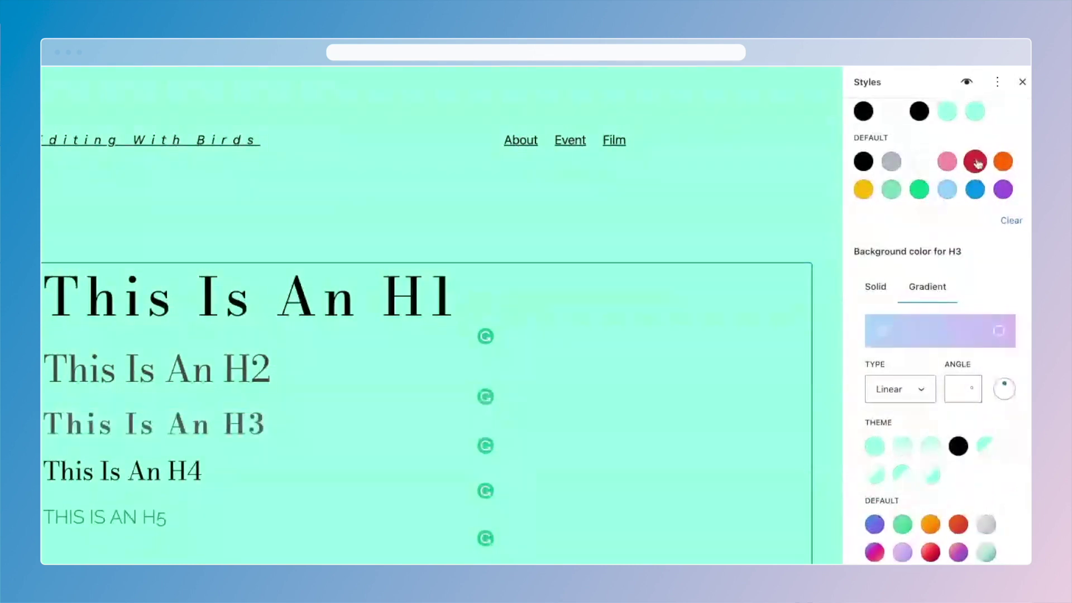
click(1022, 82)
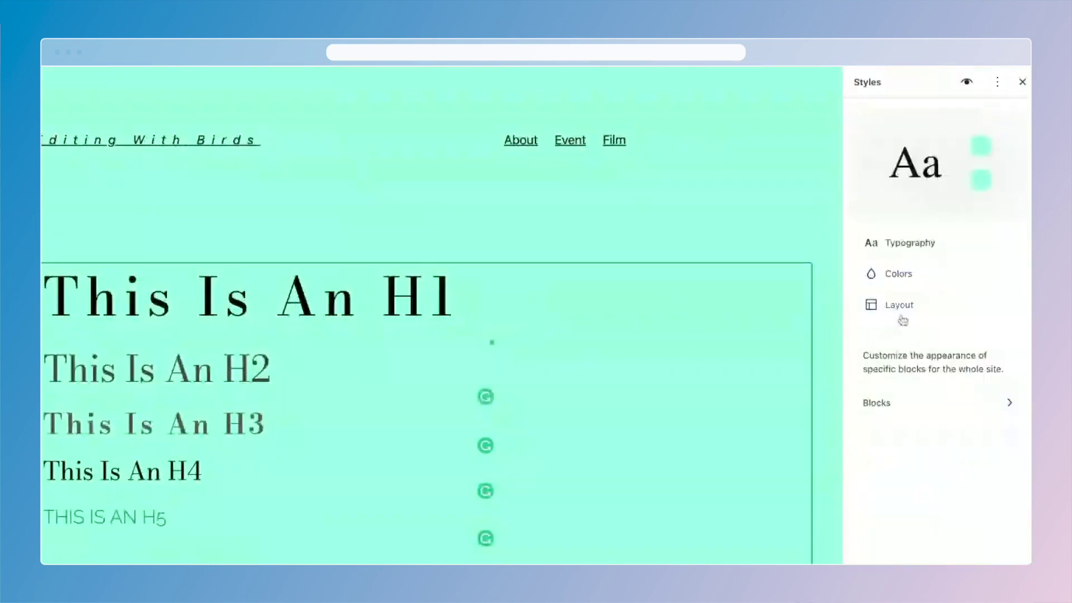
- In Layout, select the 1020 px wide width and try 80 px padding before returning to 0
click(903, 320)
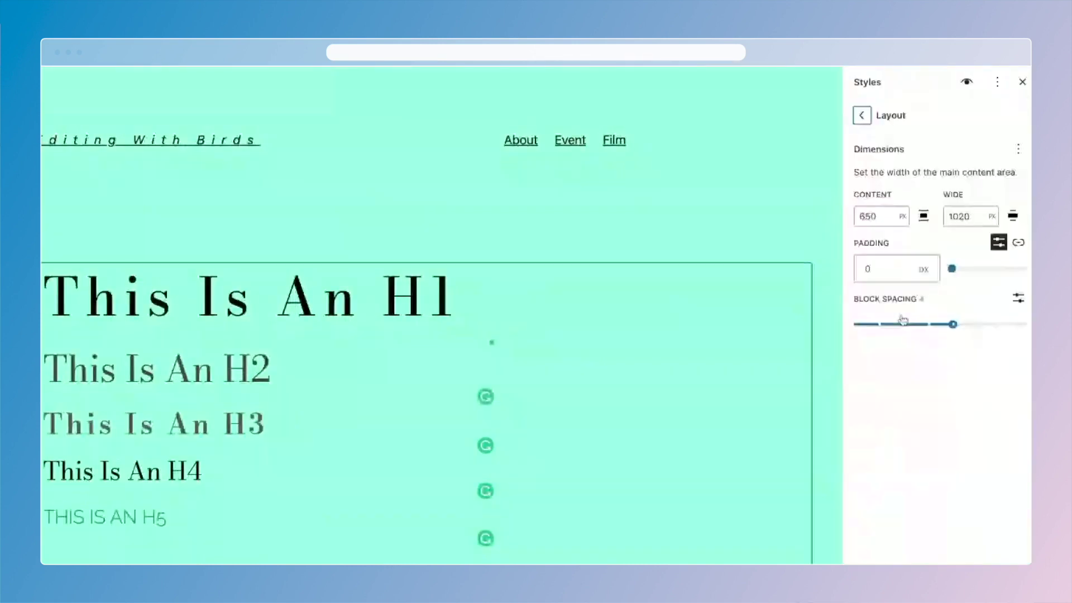
double_click(978, 223)
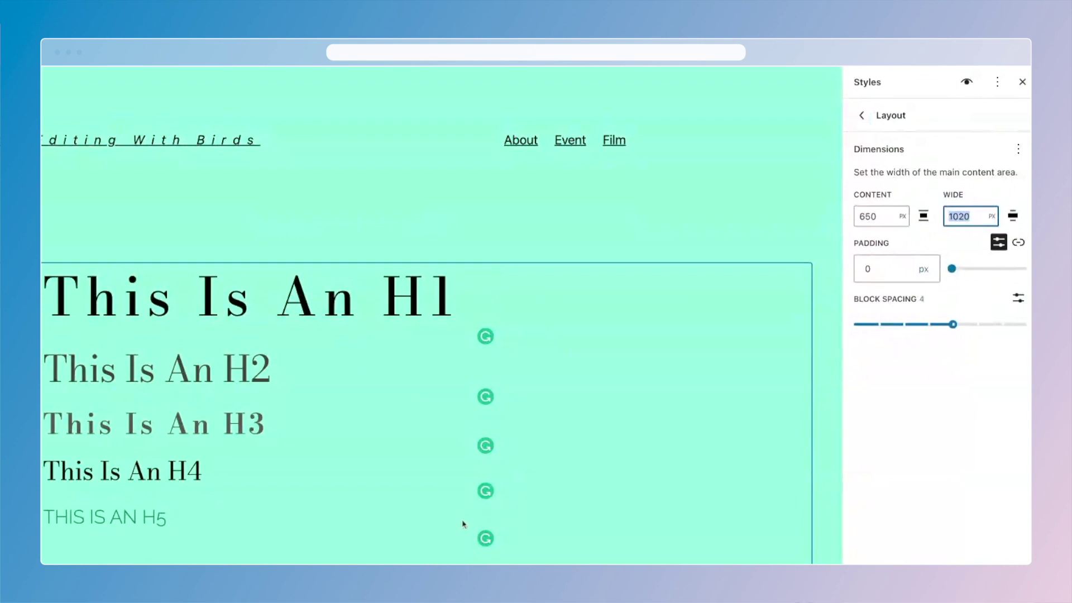
mouse_move(400, 459)
drag(952, 268, 974, 269)
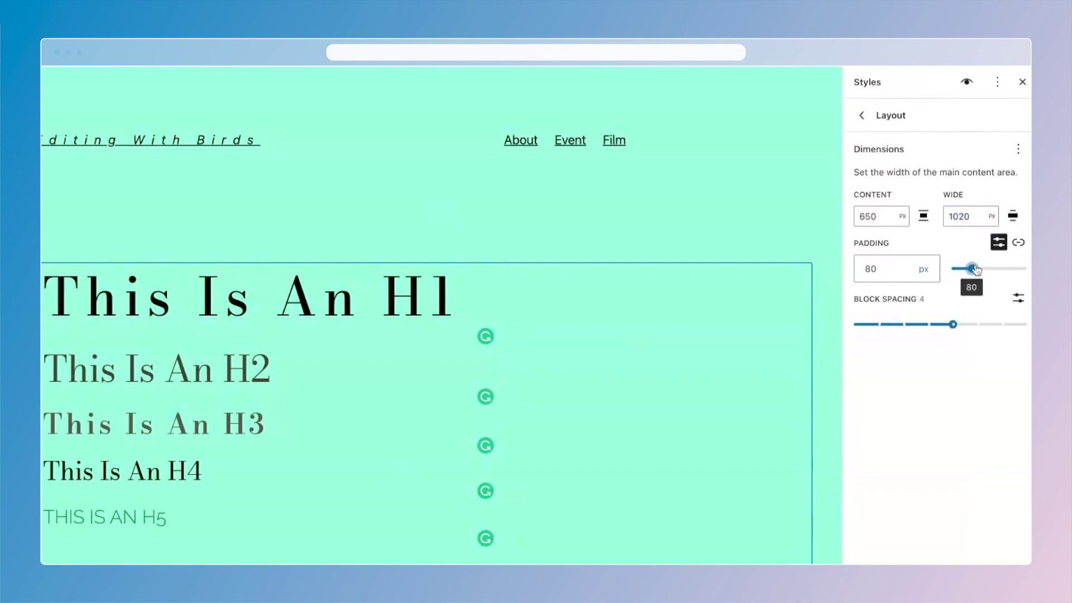
drag(974, 269, 941, 273)
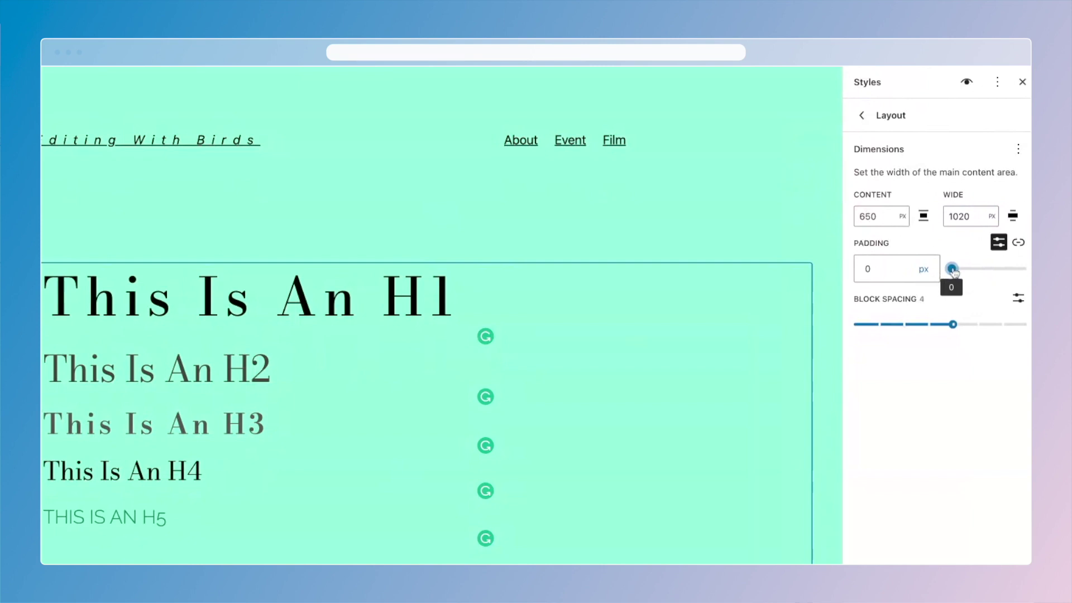
- Try block spacing values from 1 to 6, settle on 5, and close the Styles panel
click(955, 329)
drag(955, 329, 1002, 329)
mouse_move(409, 541)
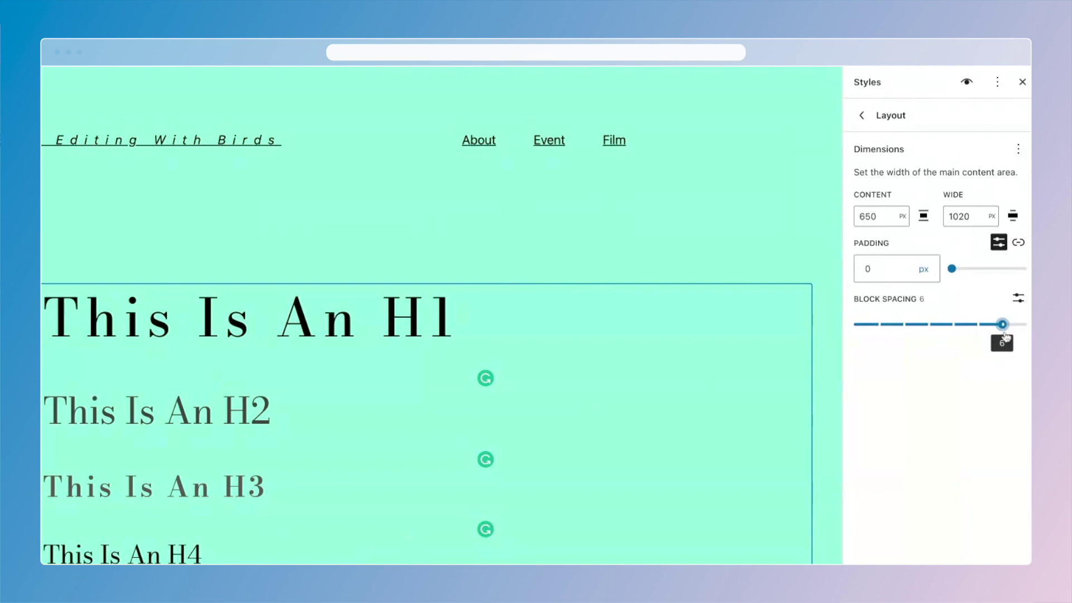
key(Left)
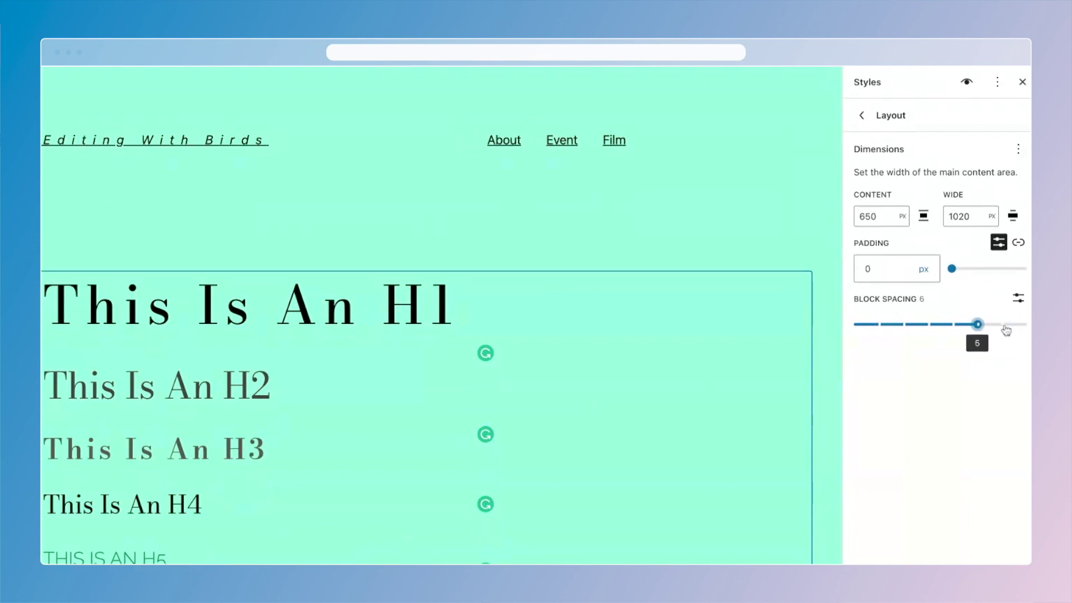
key(Left)
key(Left)
key(Left)
key(Left)
key(Left)
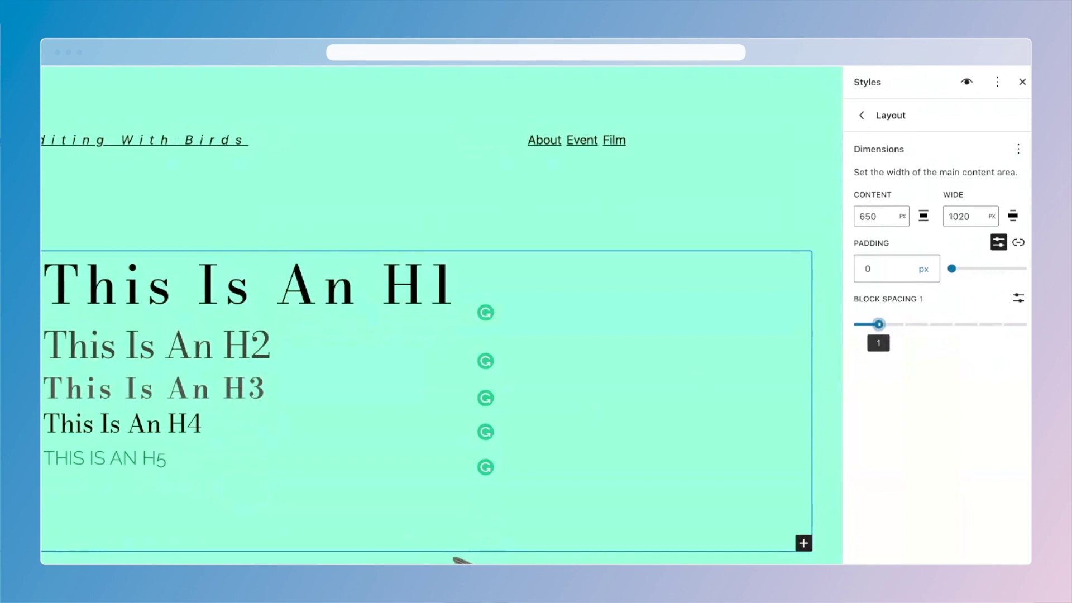
drag(878, 323, 974, 340)
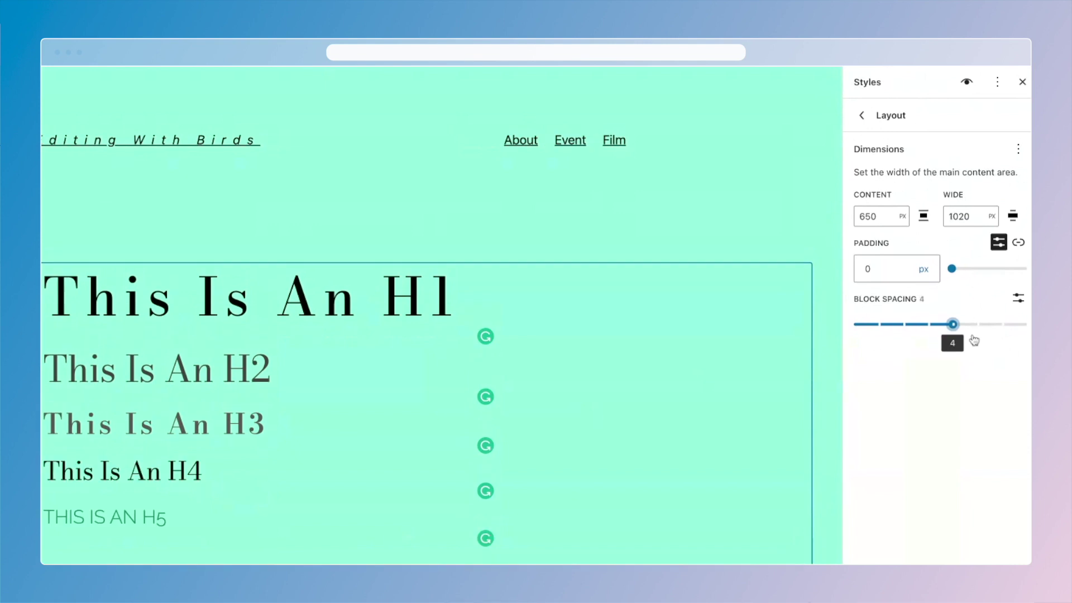
drag(974, 340, 976, 340)
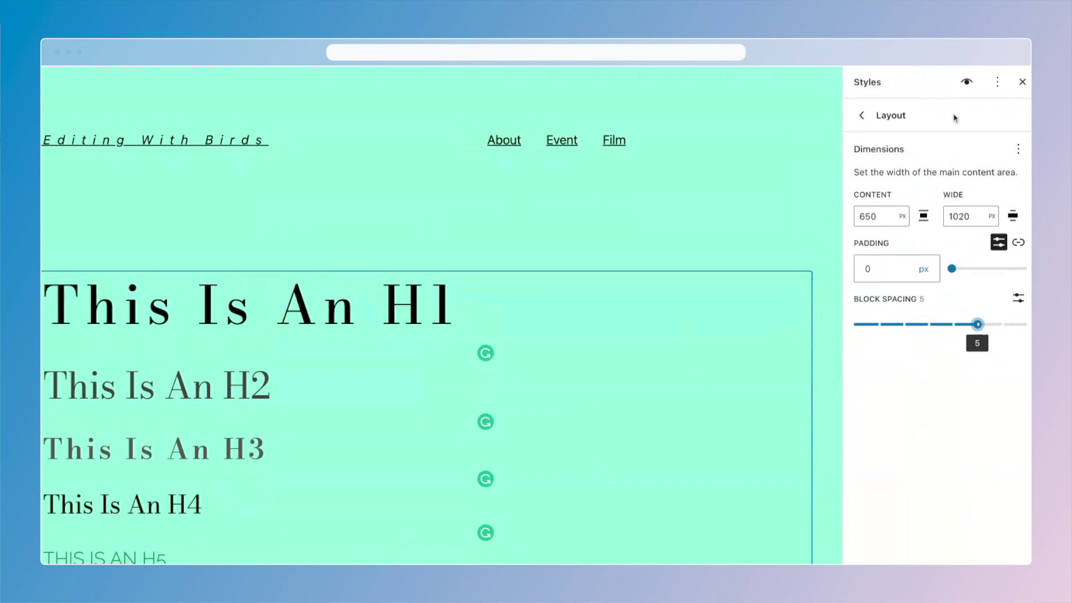
click(1022, 82)
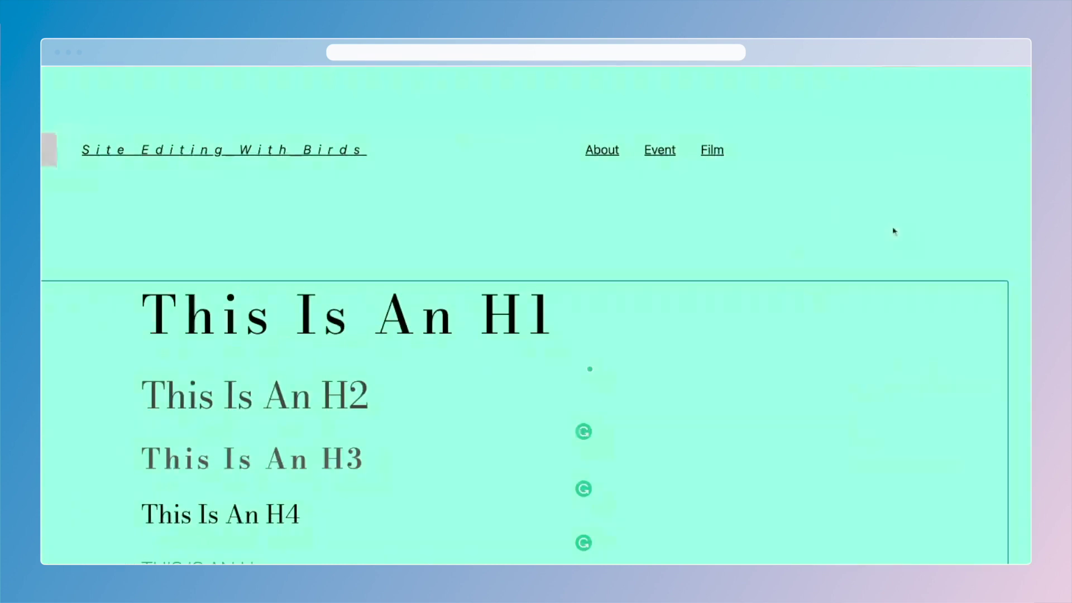